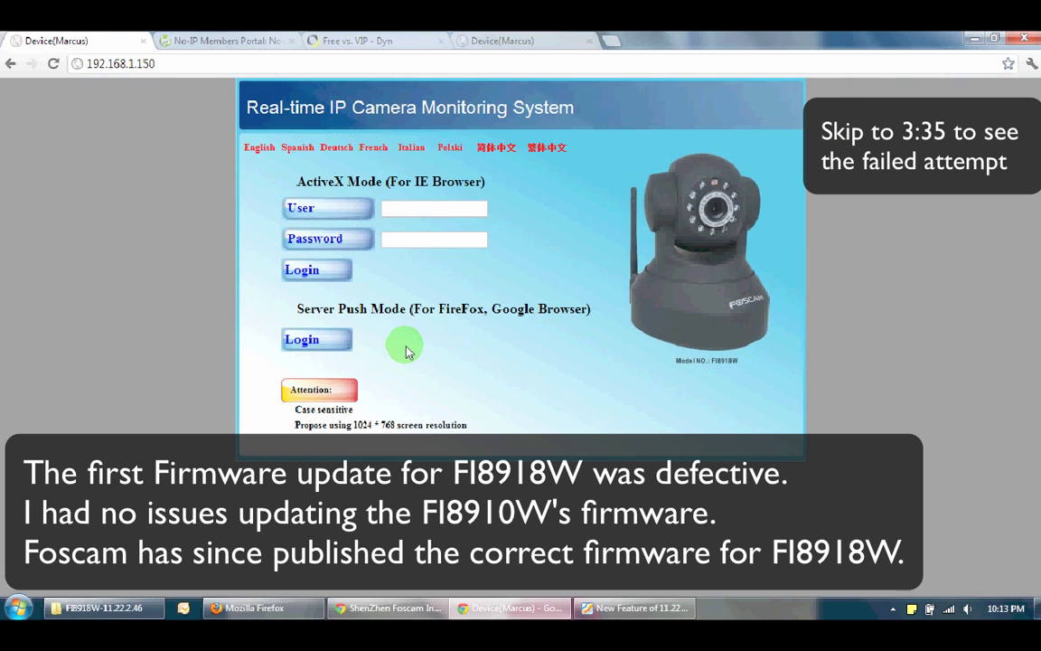
Step: Switch from the camera login page to Dyn's 'Free vs. VIP' comparison page
left_click(307, 40)
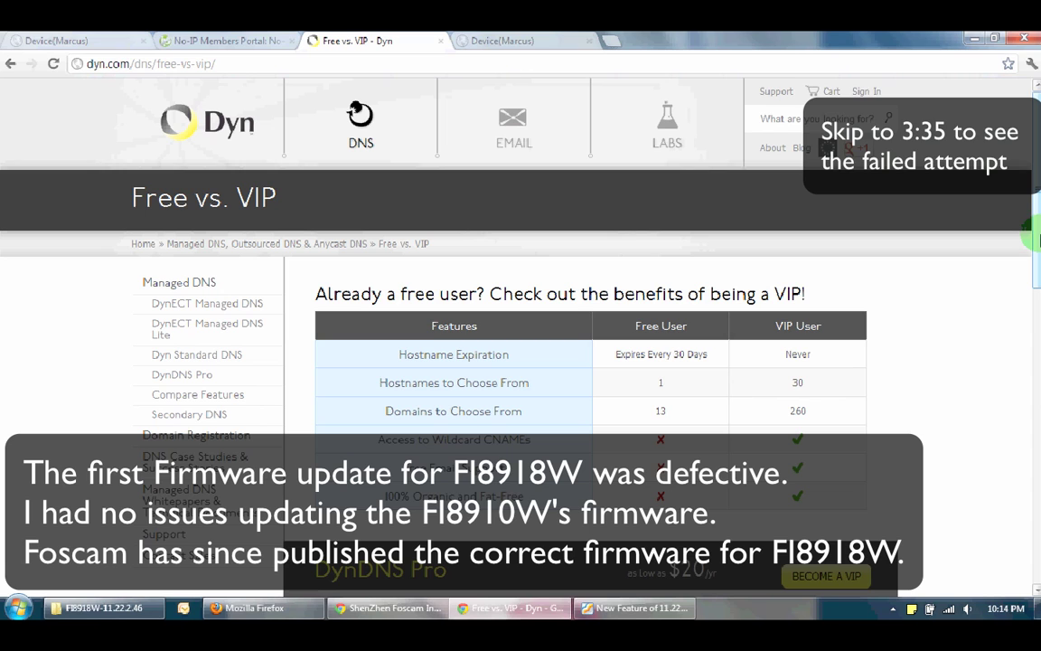
Step: Scroll the Dyn comparison table, then bring up the firmware new-features PDF
left_click_drag(1033, 237, 1034, 246)
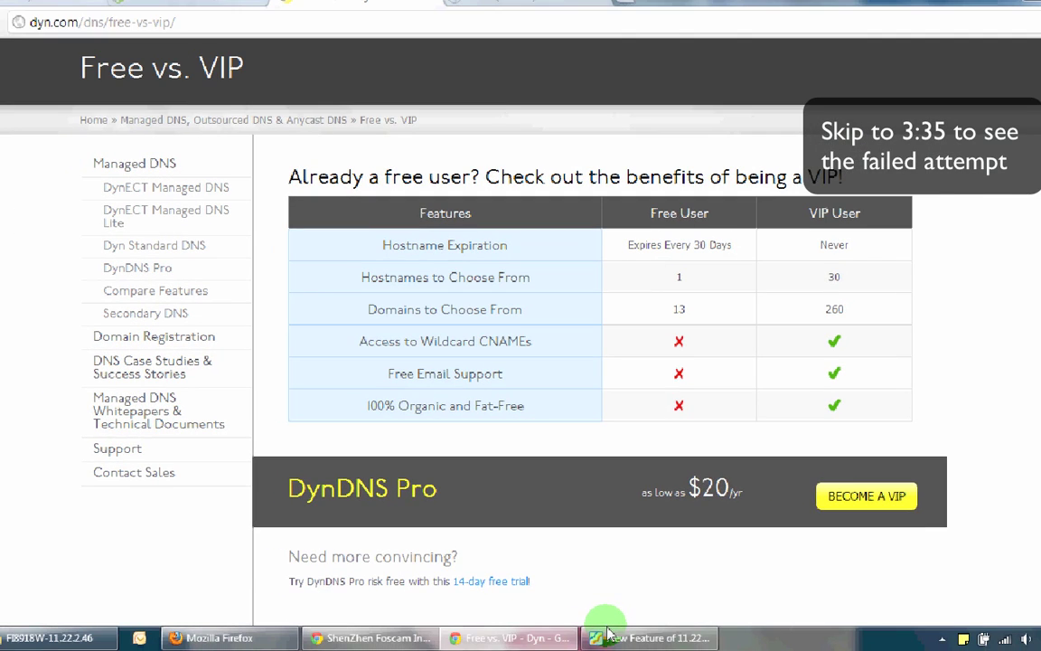
left_click(605, 630)
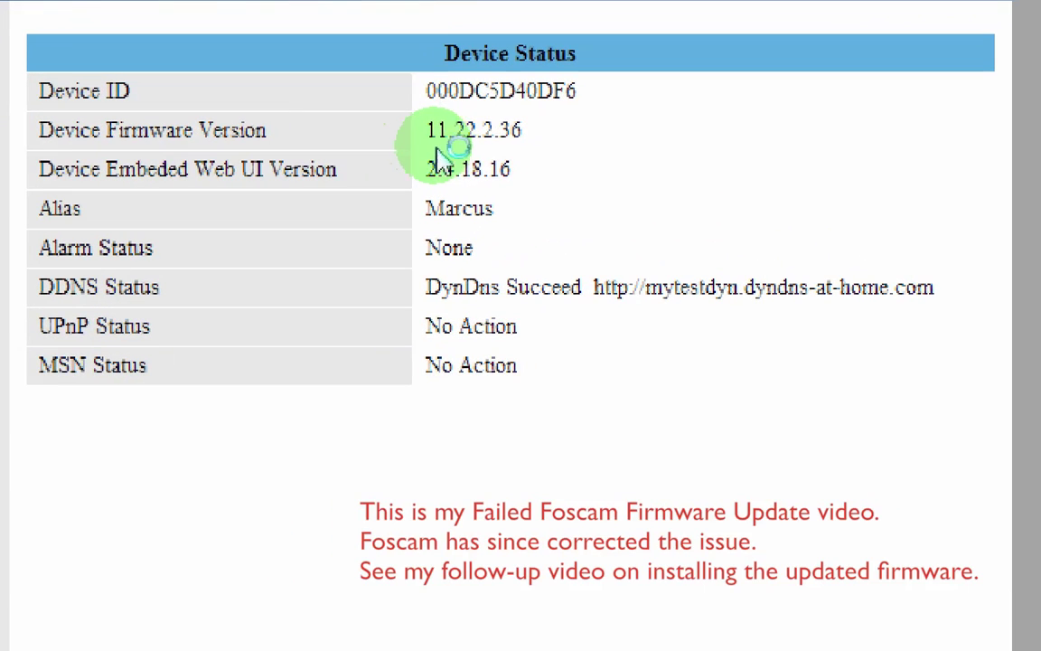
Step: Open DDNS Service Settings under Device Management and check the DynDns.org(dyndns) service list
left_click(542, 143)
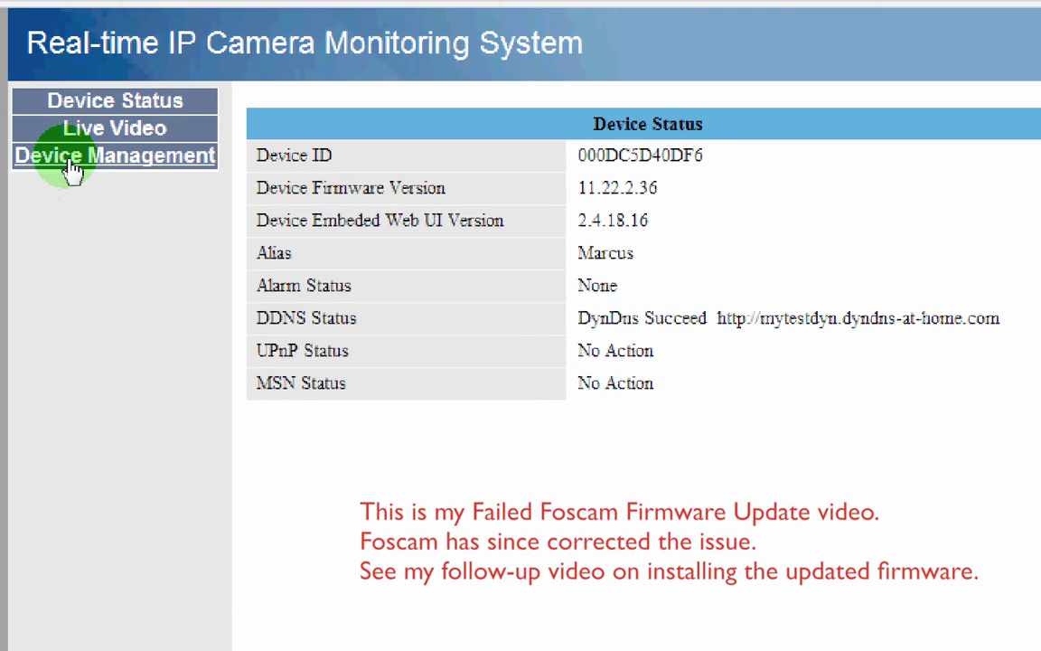
left_click(72, 161)
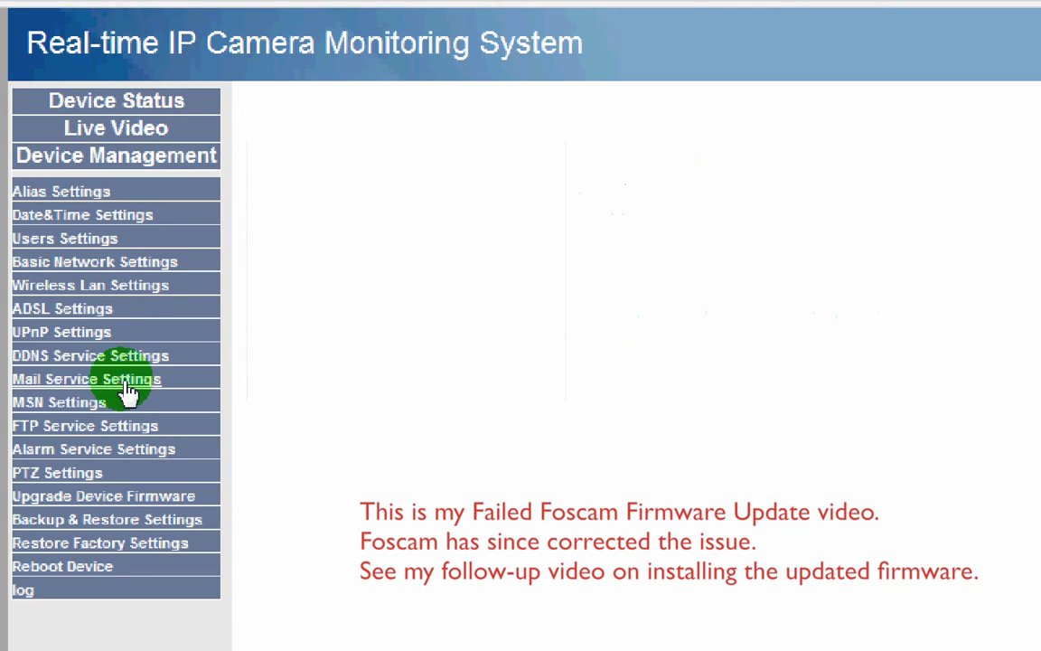
left_click(119, 357)
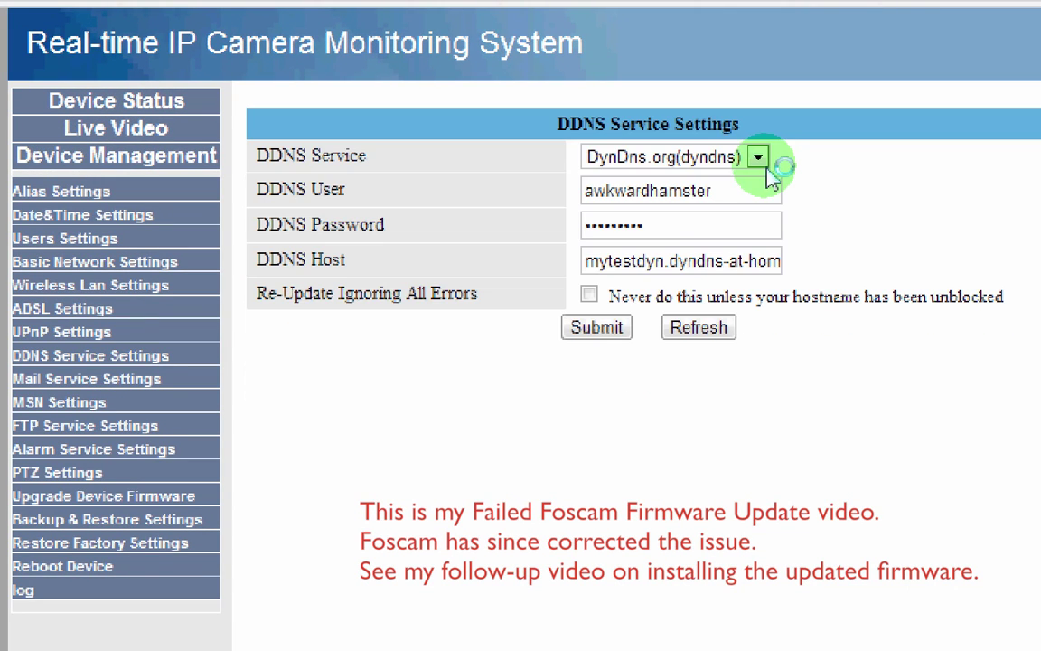
left_click(758, 159)
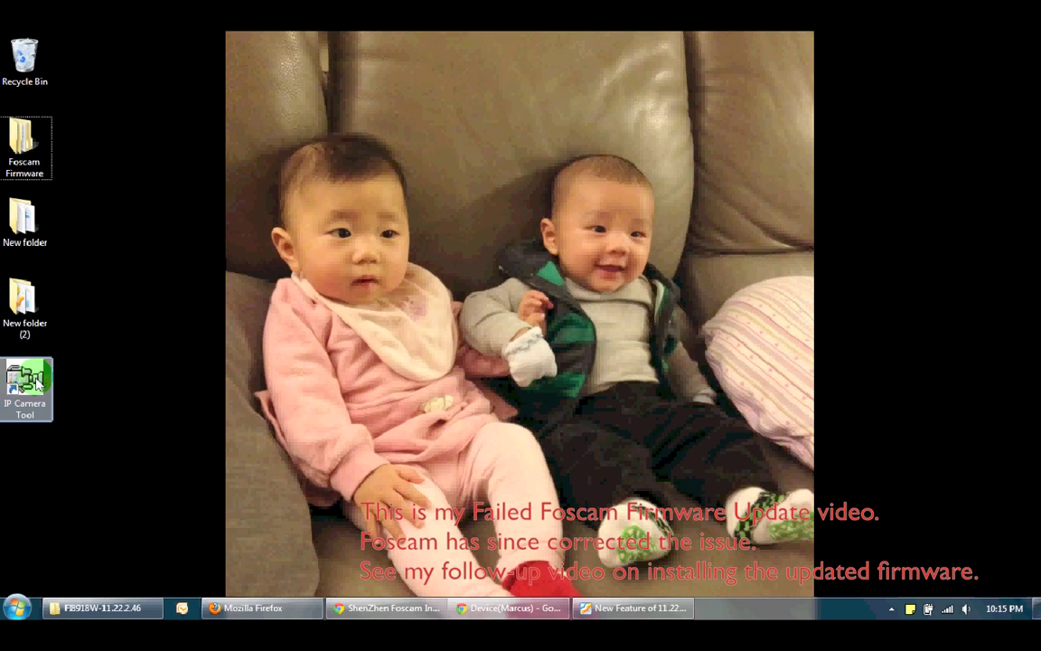
Step: View IP Camera Tool's Upgrade Firmware options for camera 192.168.1.150, then close them and the tool
double_click(36, 384)
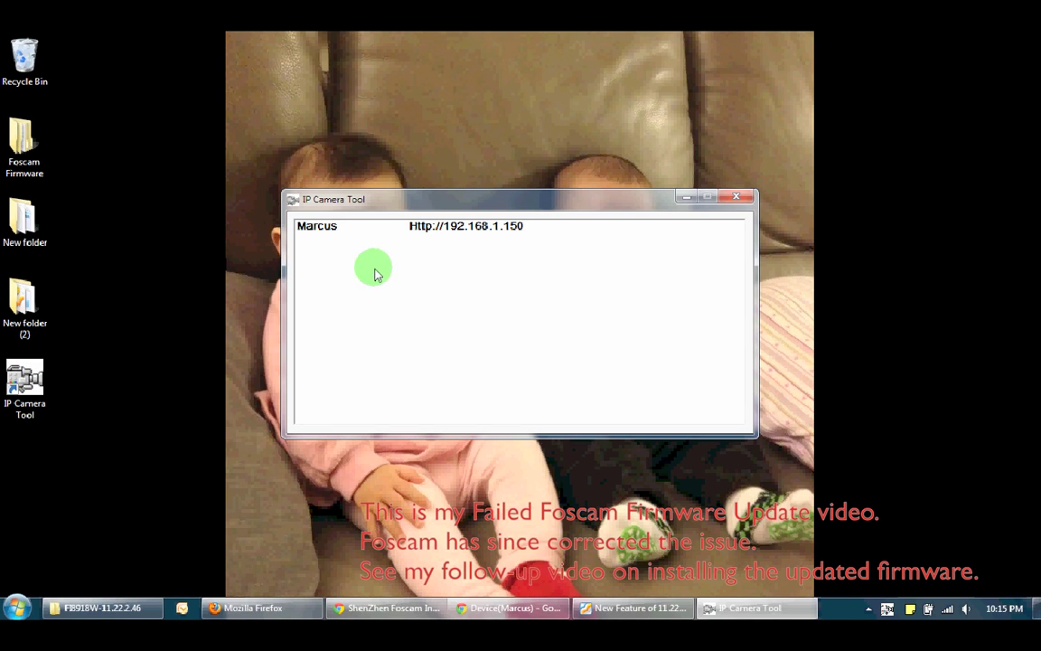
left_click(378, 237)
right_click(377, 236)
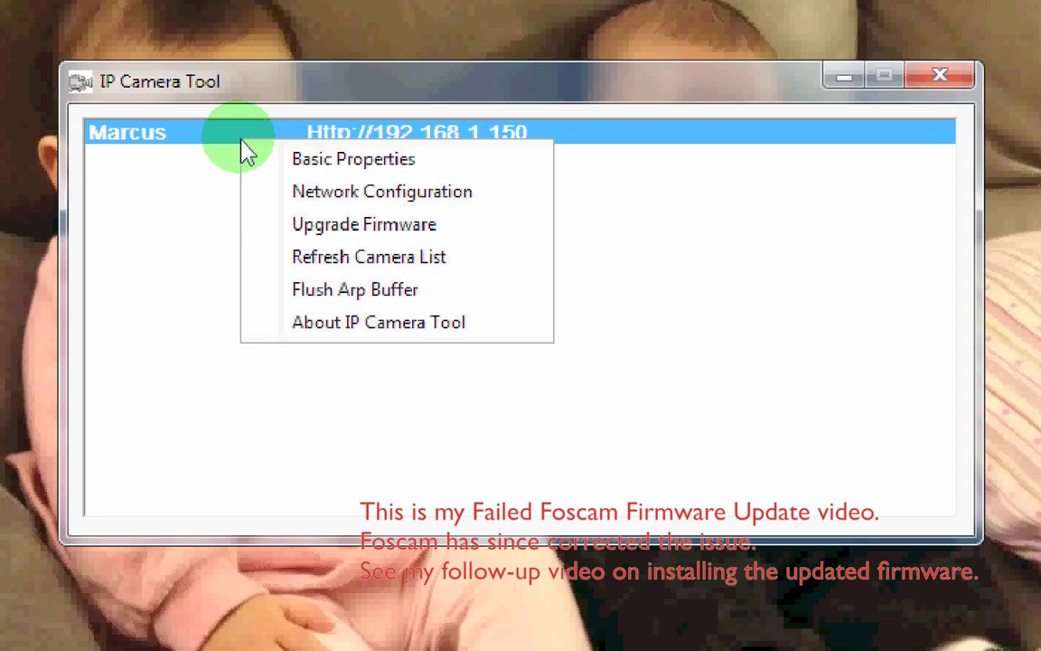
left_click(278, 225)
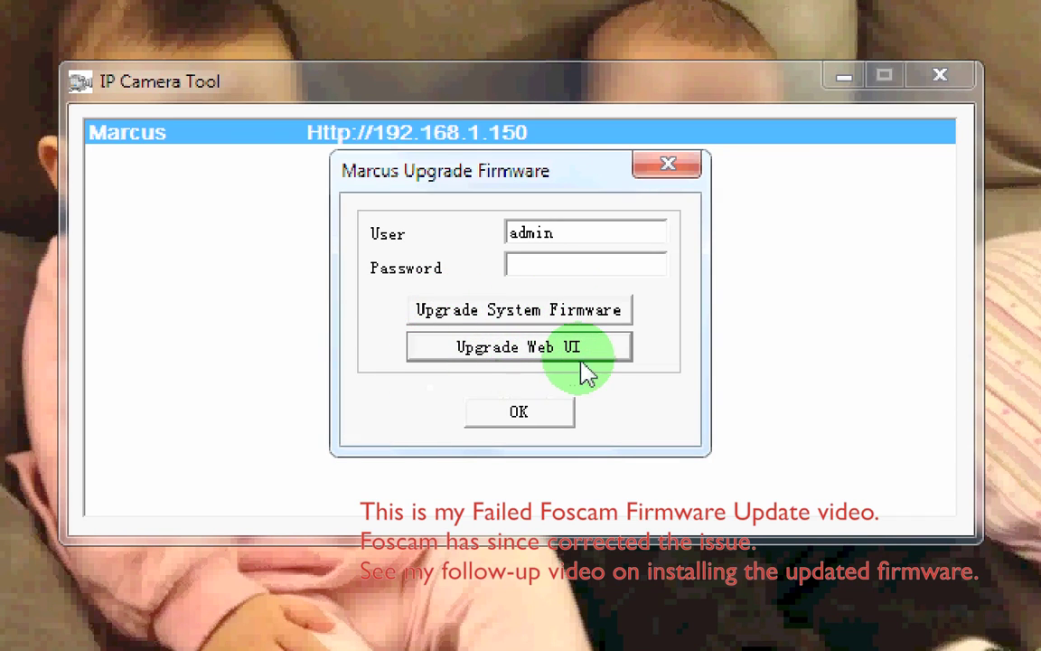
left_click(669, 164)
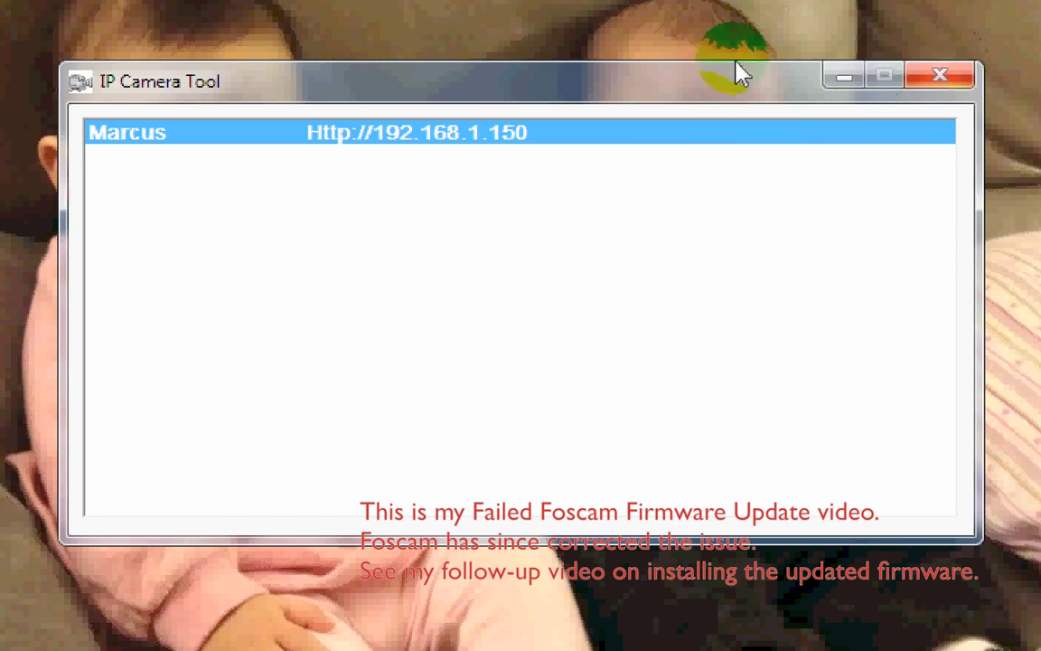
left_click(937, 76)
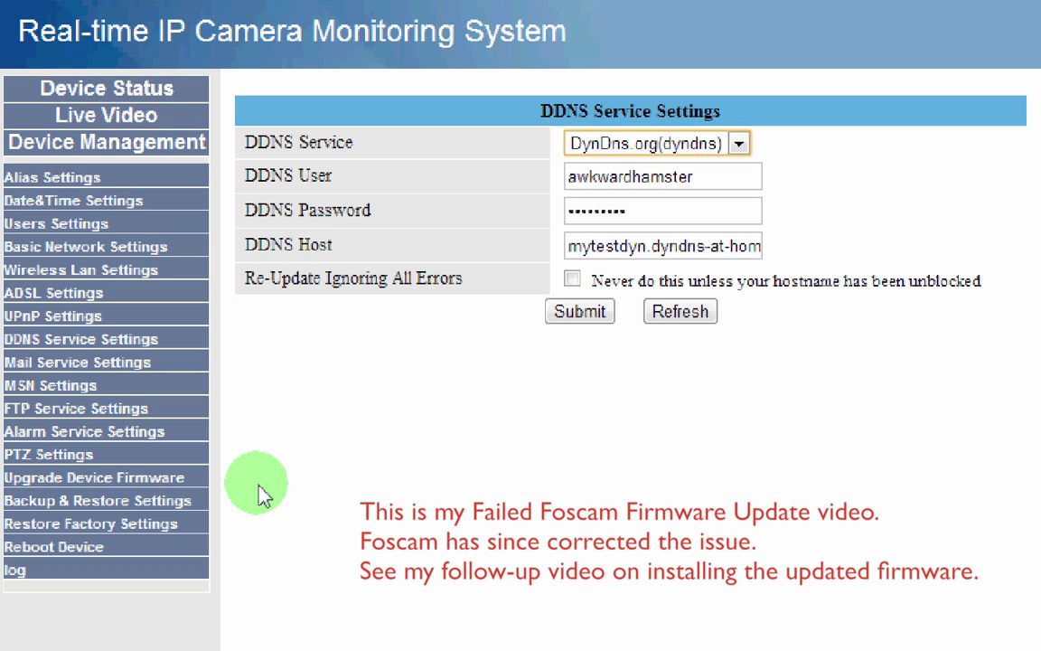
Step: Open the Upgrade Device Firmware page and switch to the FI8918W-11.22.2.46 firmware folder
left_click(178, 485)
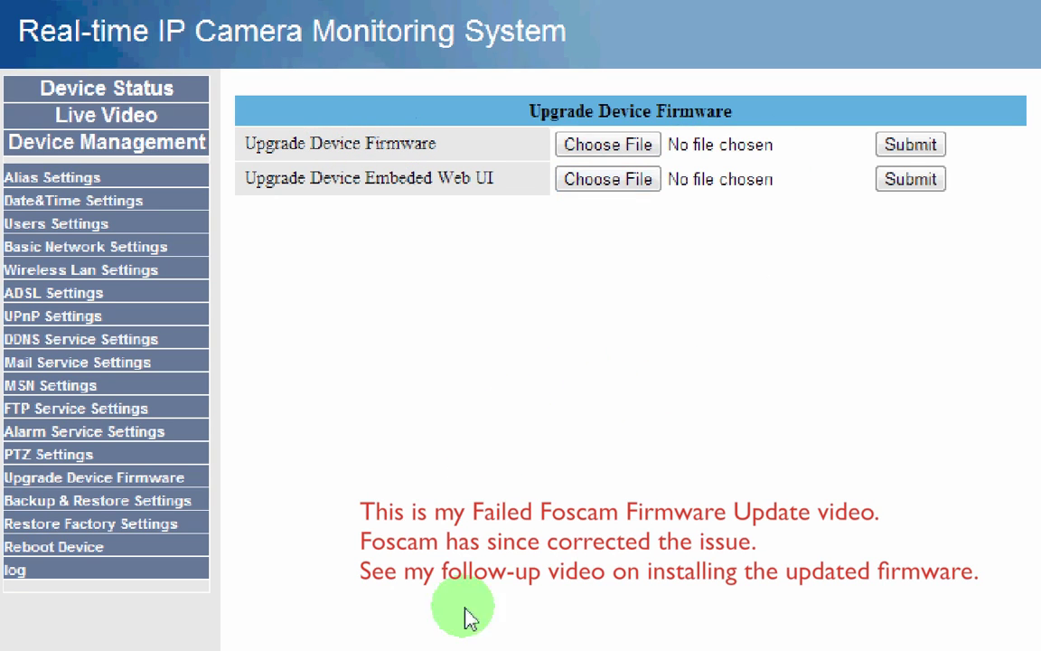
key("alt+Tab")
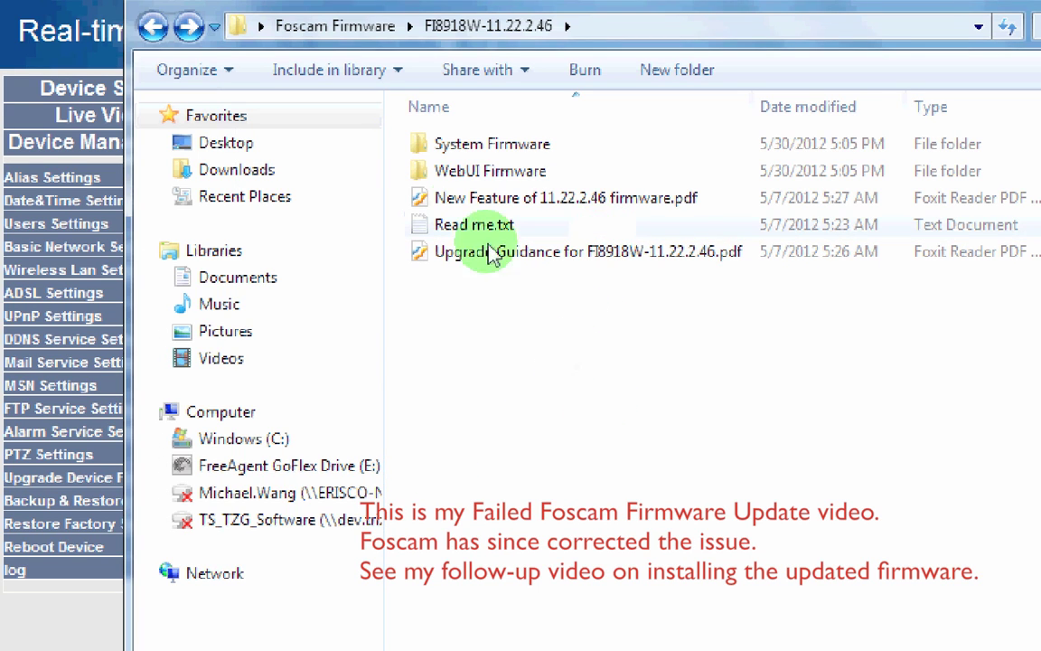
Step: Go up to the Foscam Firmware folder in Explorer
left_click(377, 32)
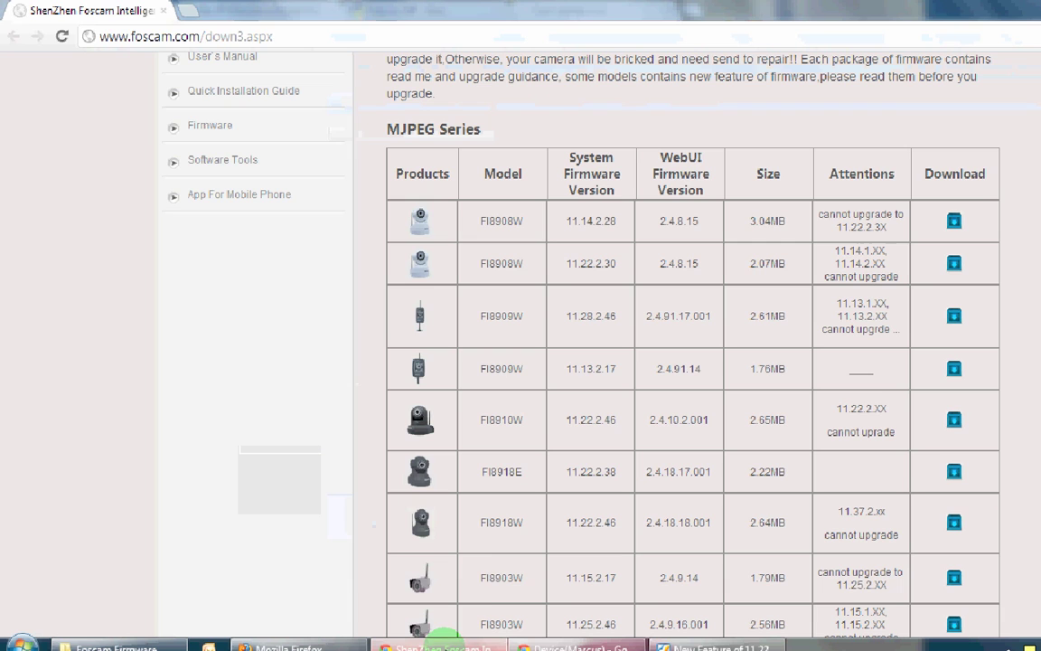
Step: Scroll Foscam's firmware page to read the upgrade warning and the MJPEG Series table
scroll(579, 361, "up", 4)
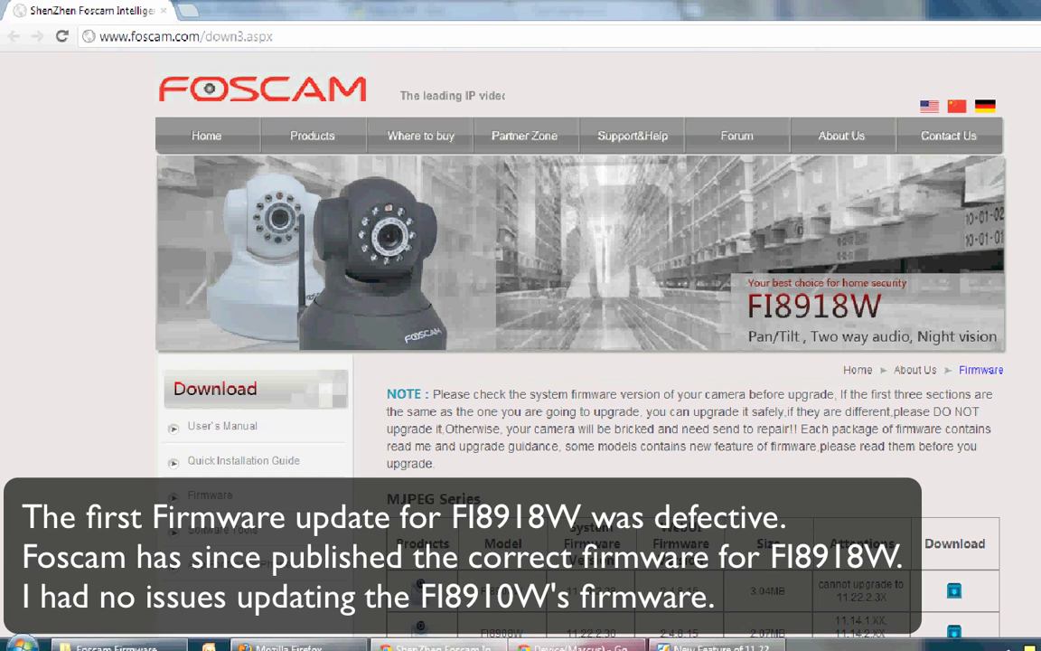
scroll(579, 362, "down", 3)
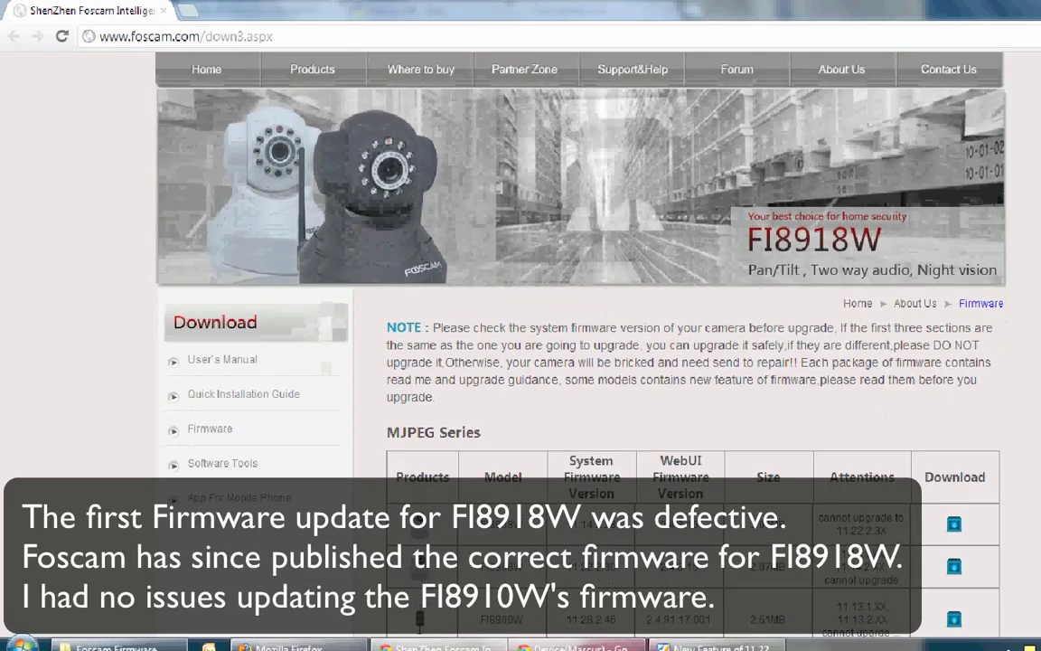
scroll(578, 362, "down", 3)
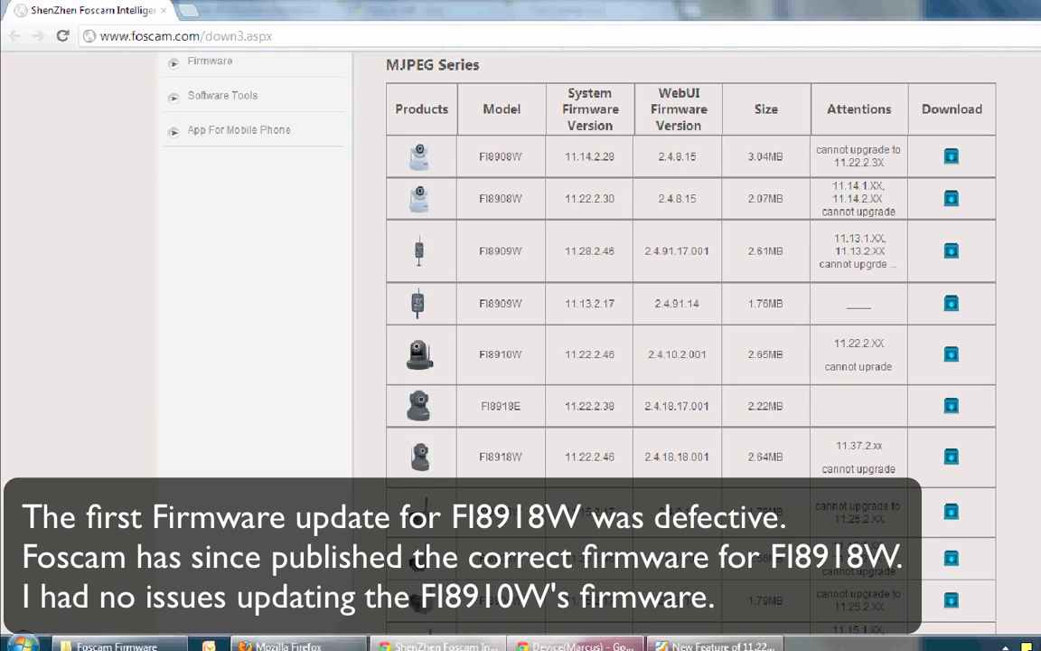
scroll(578, 271, "up", 5)
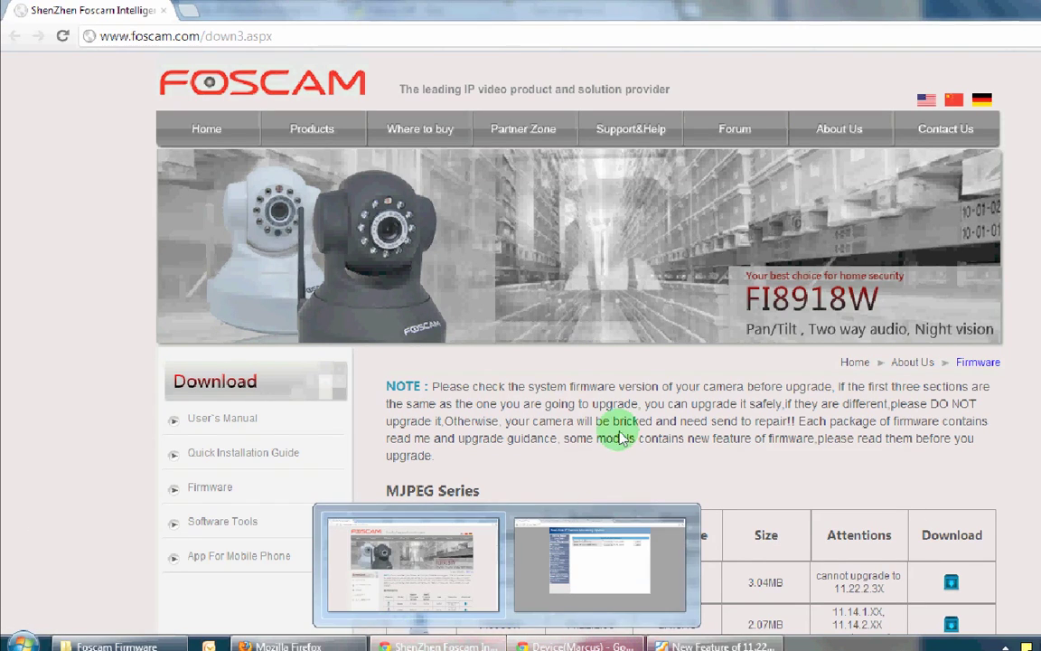
Step: Choose lr_cmos_11_22_2_46.bin from Desktop > Foscam Firmware > FI8918W-11.22.2.46 > System Firmware for upload
left_click(575, 646)
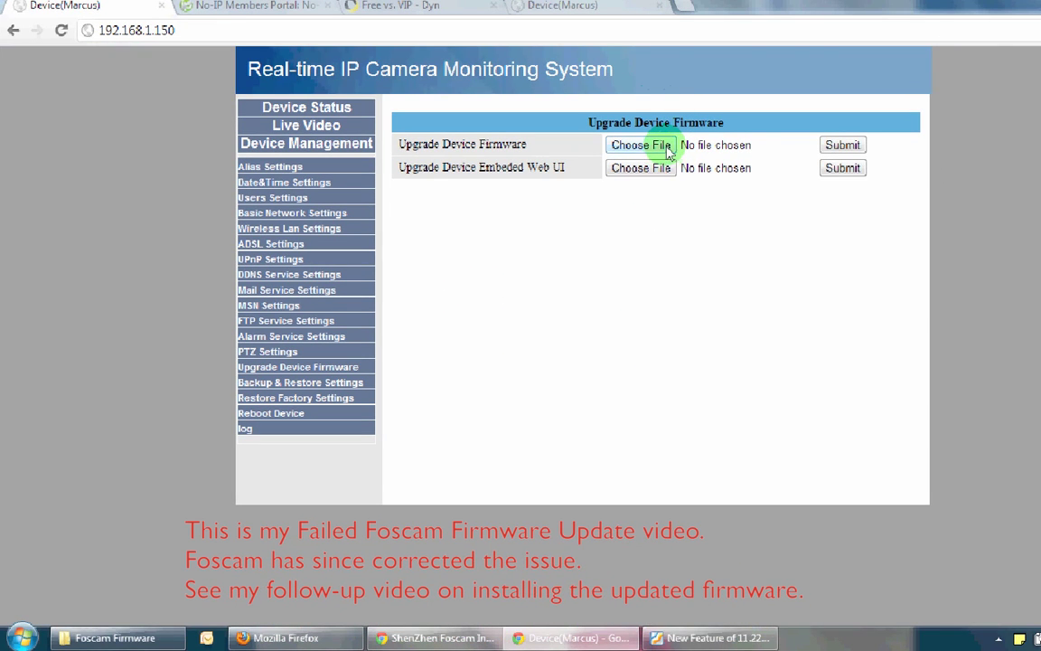
left_click(669, 148)
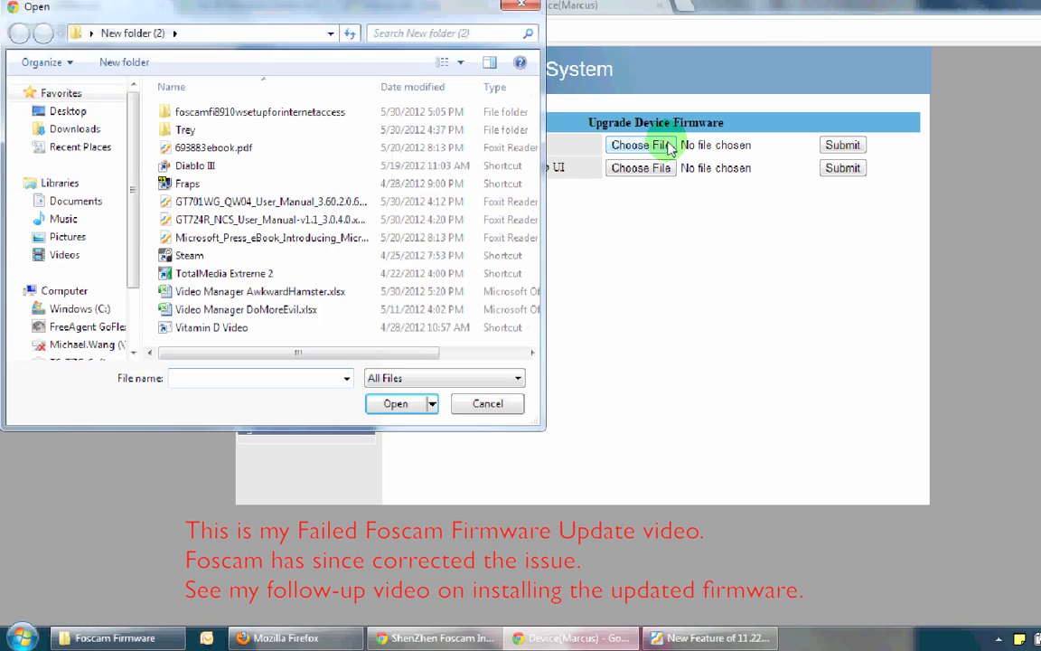
left_click(47, 110)
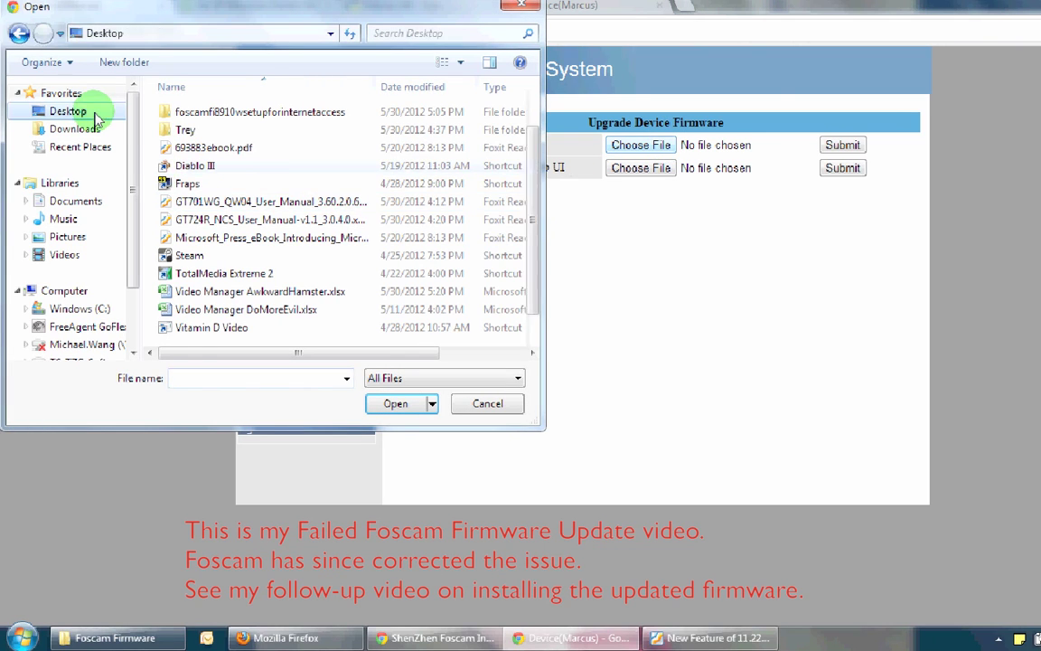
double_click(291, 244)
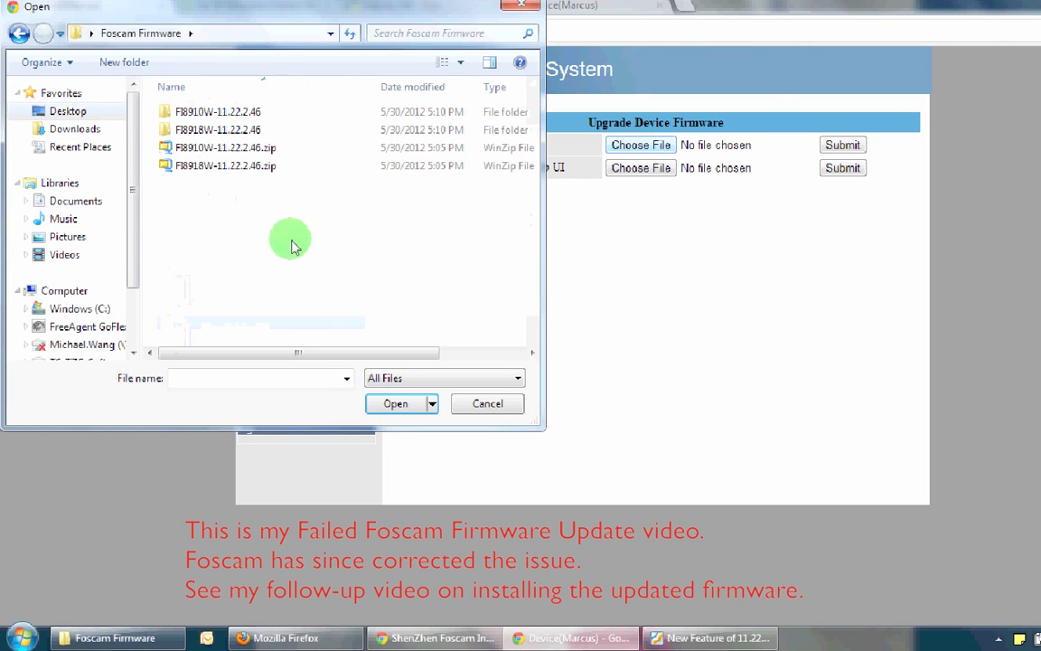
double_click(268, 129)
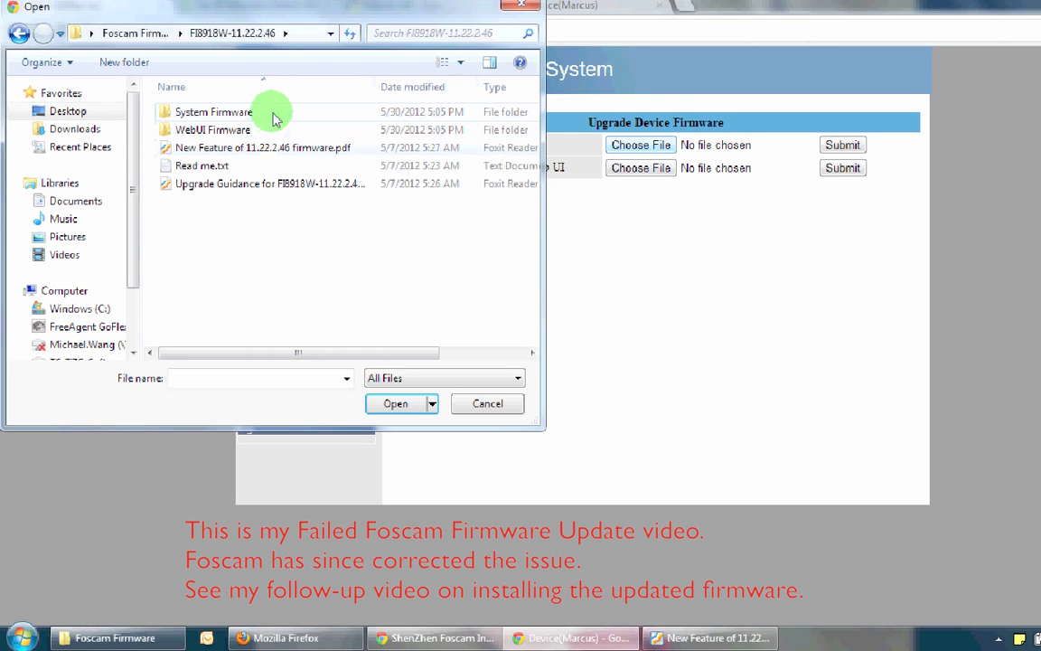
double_click(272, 112)
left_click(274, 113)
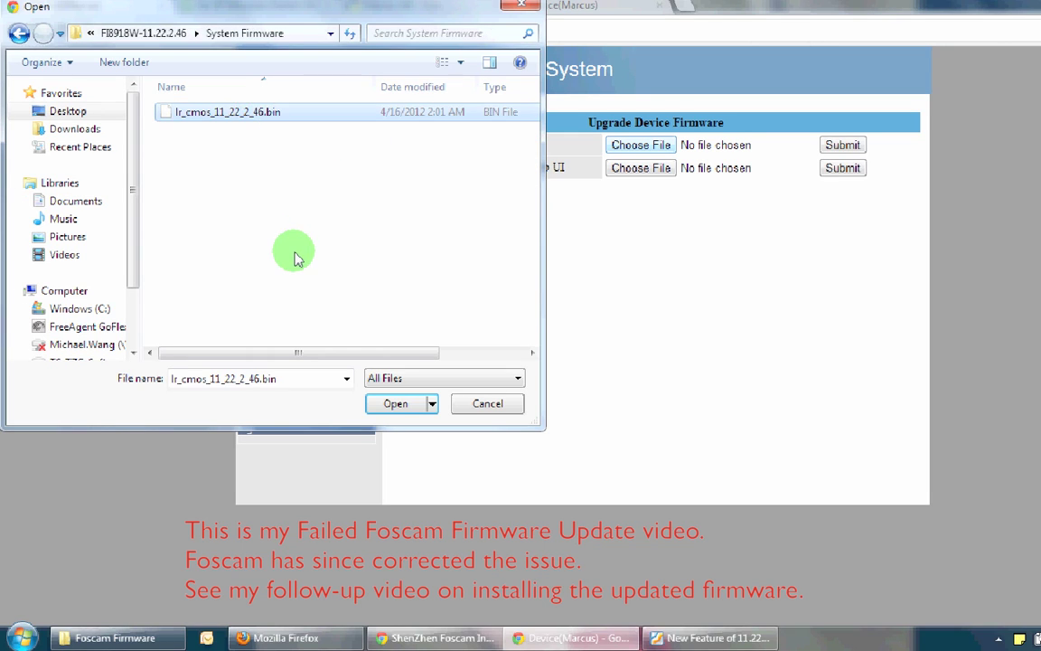
left_click(398, 404)
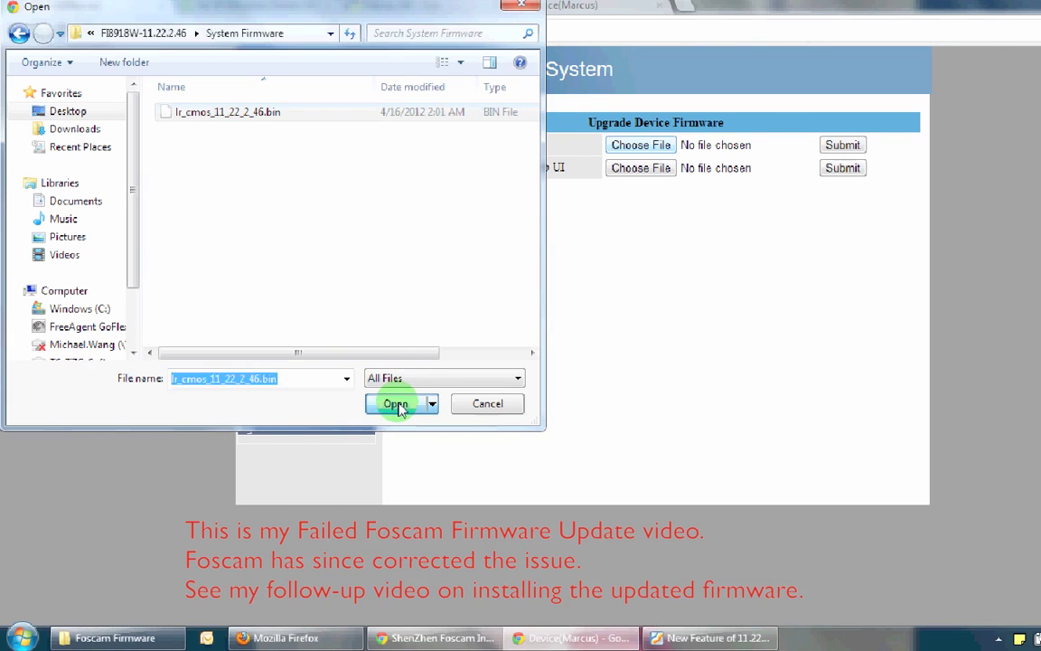
Step: Submit lr_cmos_11_22_2_46.bin to upload it to the camera as system firmware
left_click(841, 146)
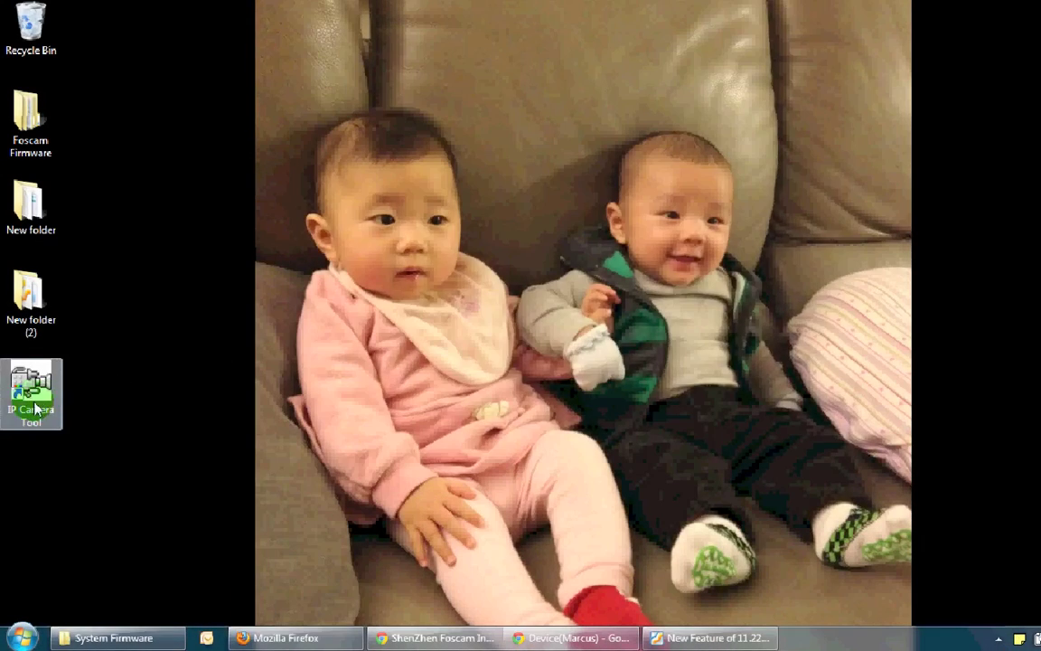
Step: Launch IP Camera Tool and start Upgrade Firmware for camera 192.168.1.150, entering the admin password
double_click(30, 387)
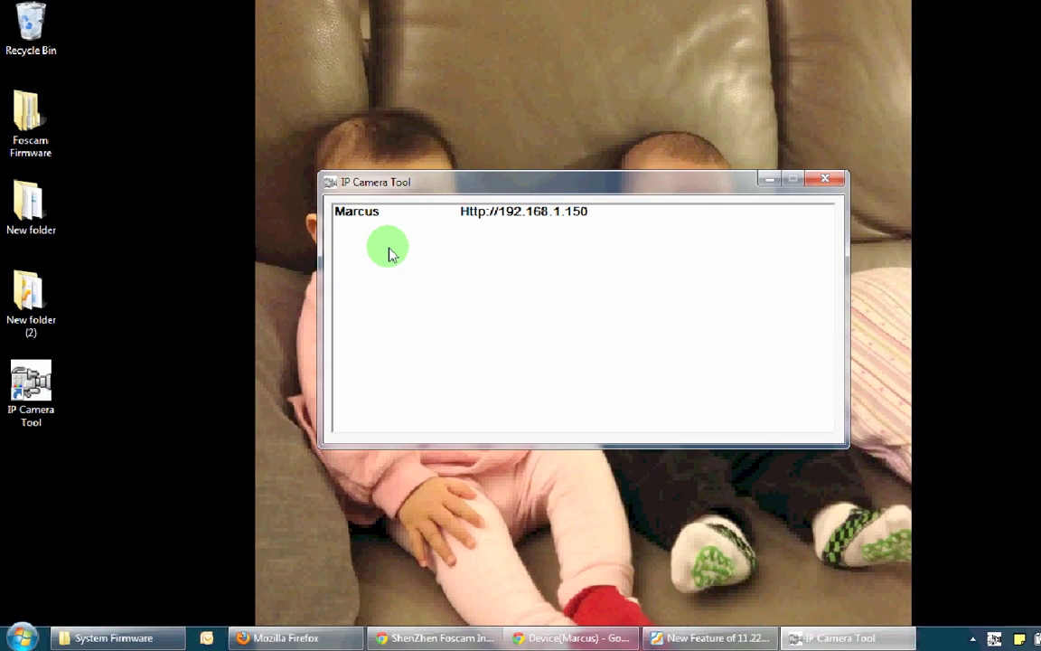
left_click(440, 219)
right_click(441, 219)
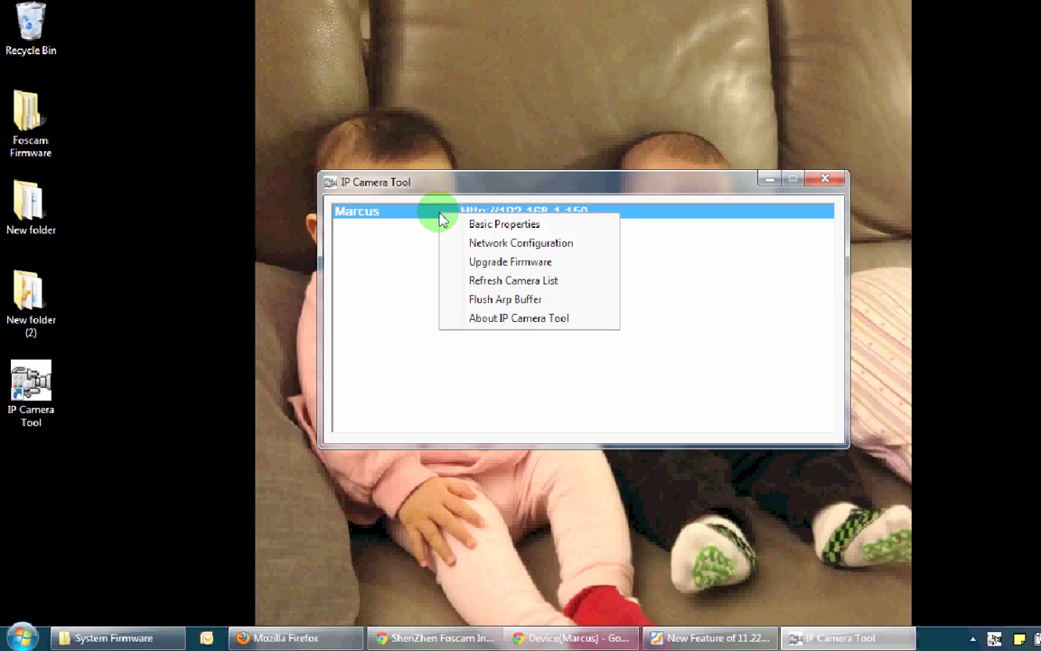
left_click(454, 262)
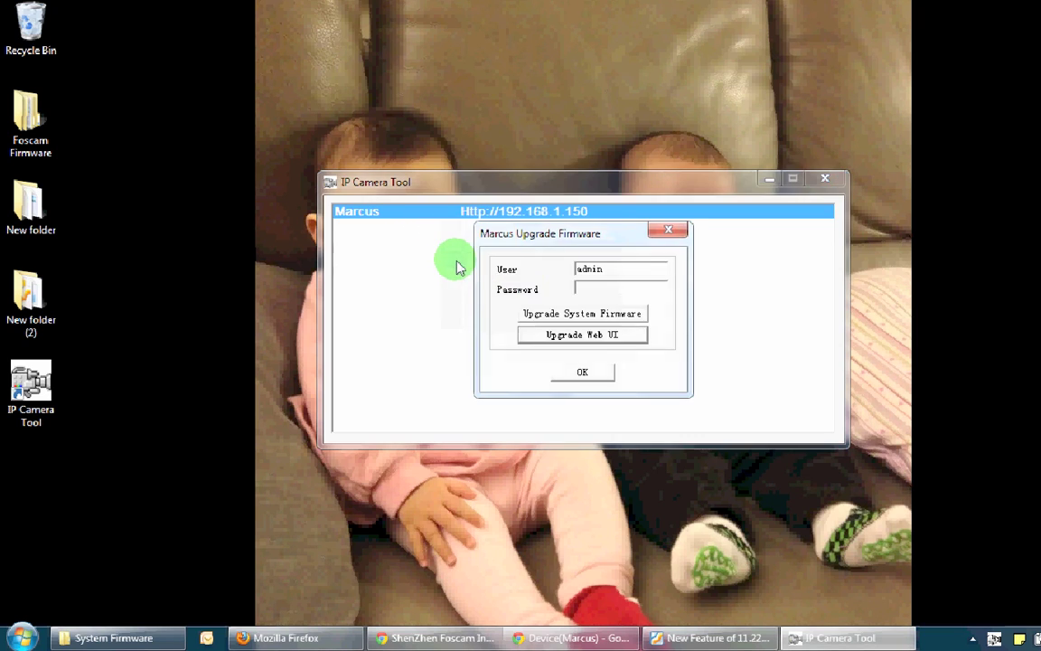
left_click(617, 290)
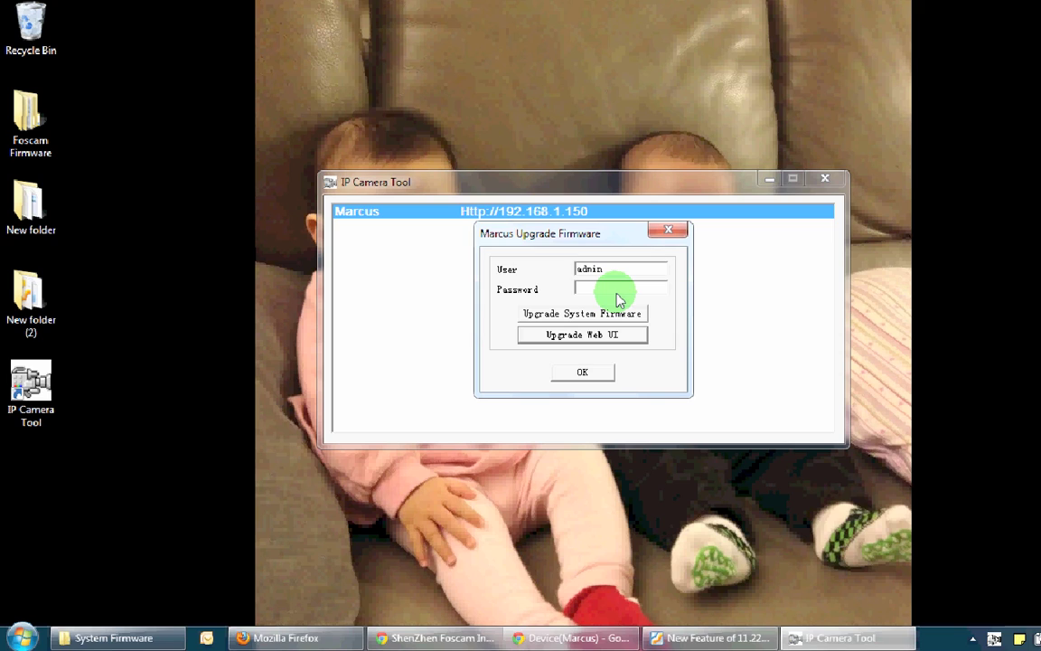
type("***********")
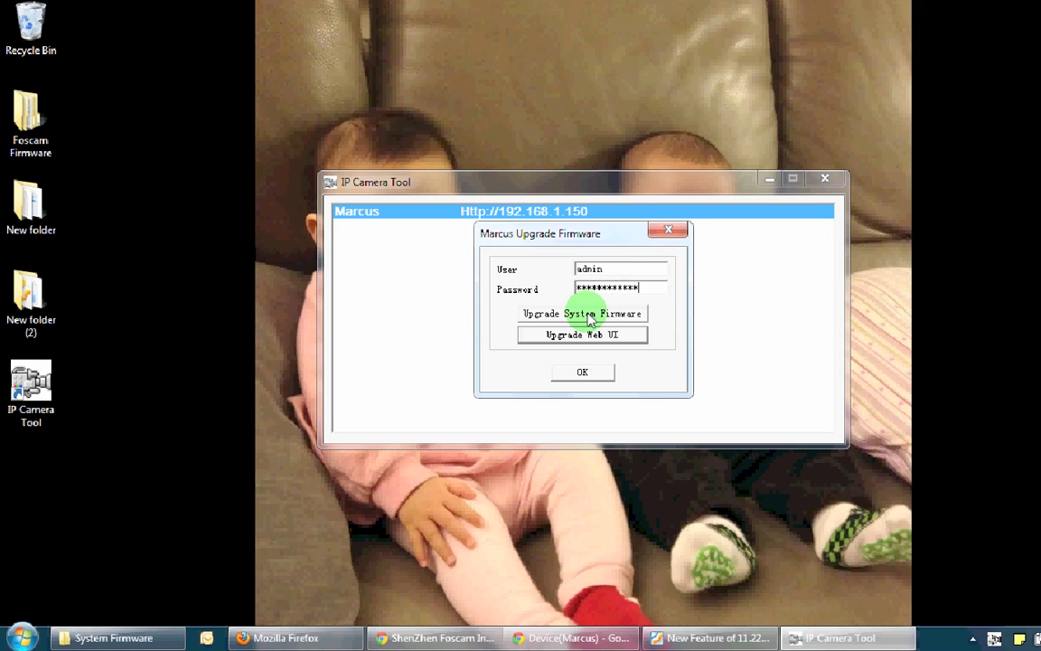
Step: Choose lr_cmos_11_22_2_46.bin from FI8918W-11.22.2.46 > System Firmware as the system firmware file
left_click(588, 315)
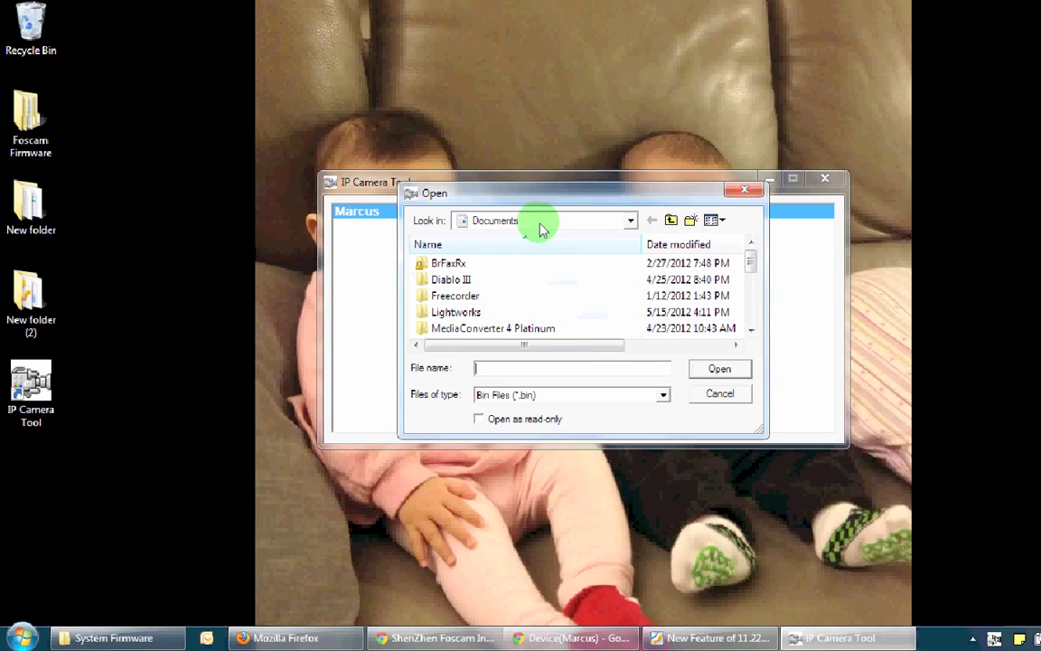
left_click(540, 224)
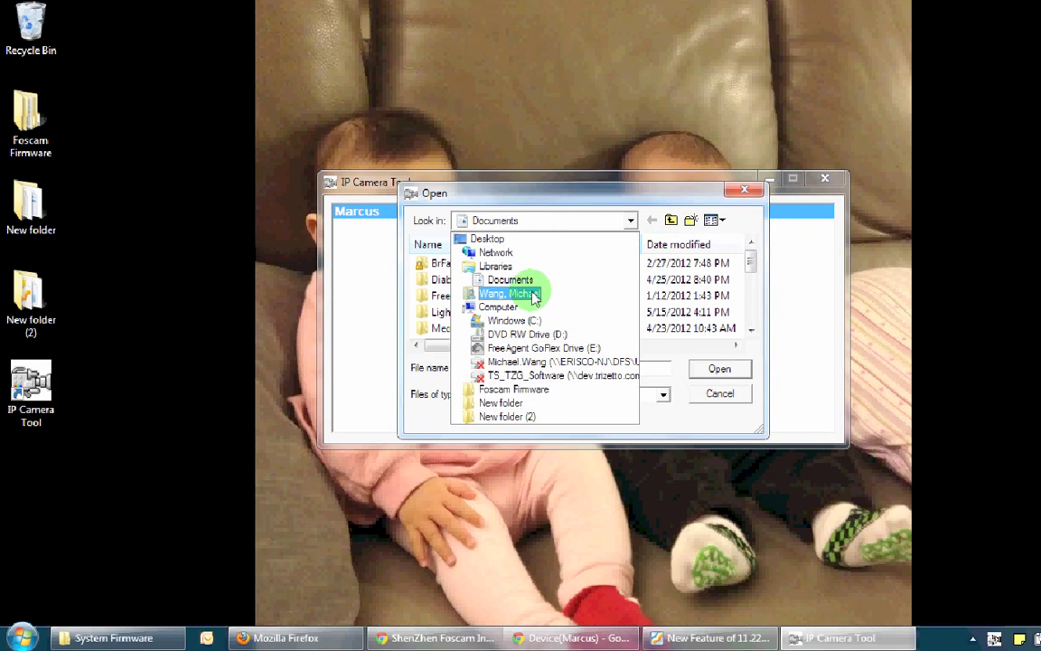
left_click(520, 390)
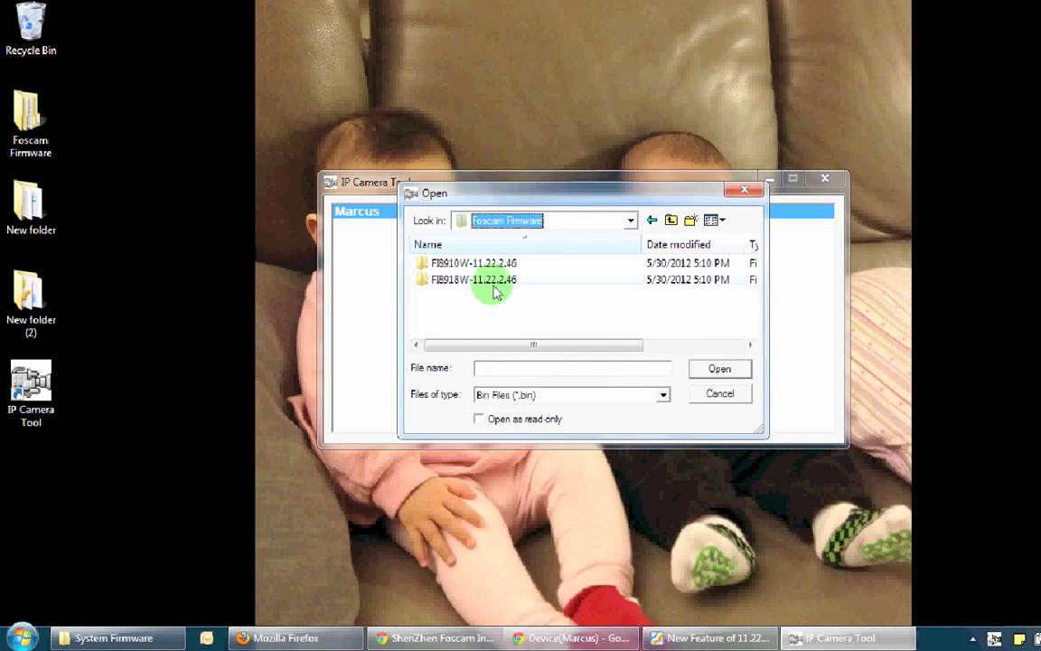
double_click(495, 282)
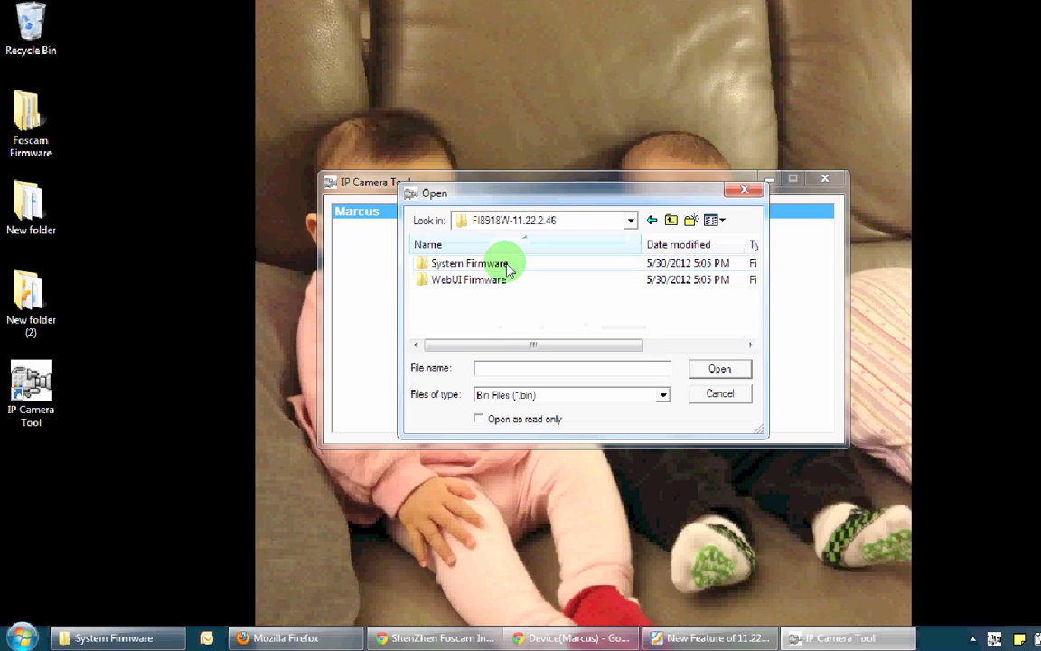
double_click(499, 262)
left_click(509, 265)
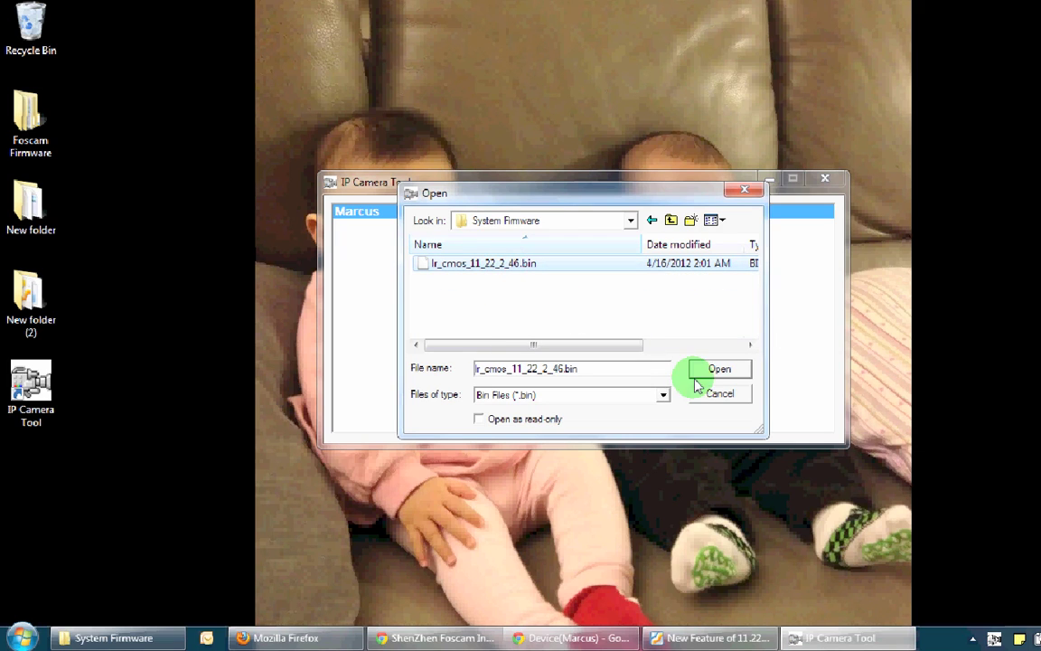